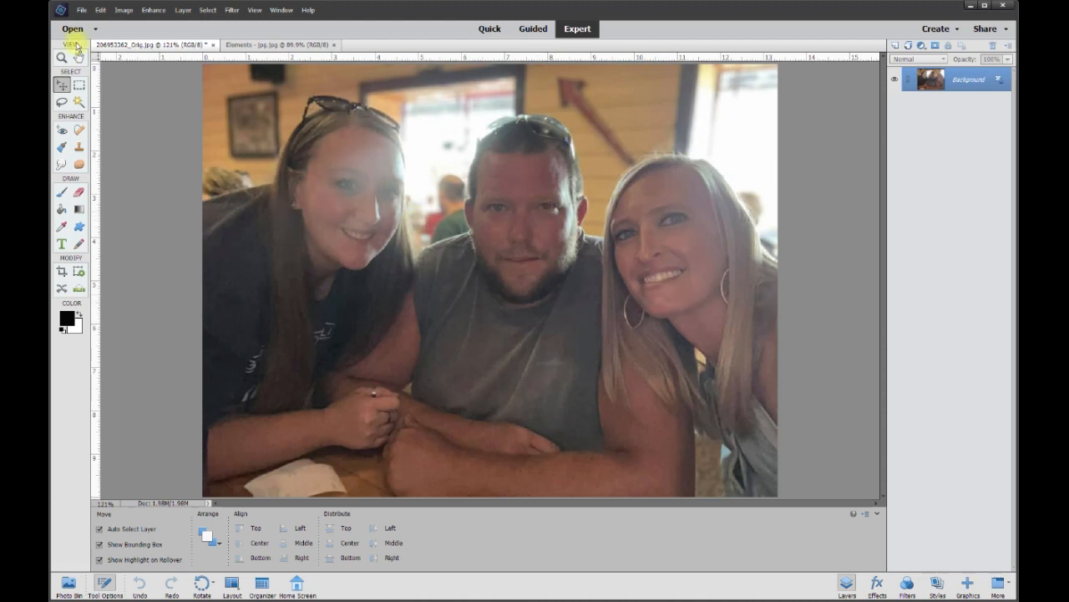
Apply Auto Smart Fix to the group photo and unlock its Background layer
left_click(154, 12)
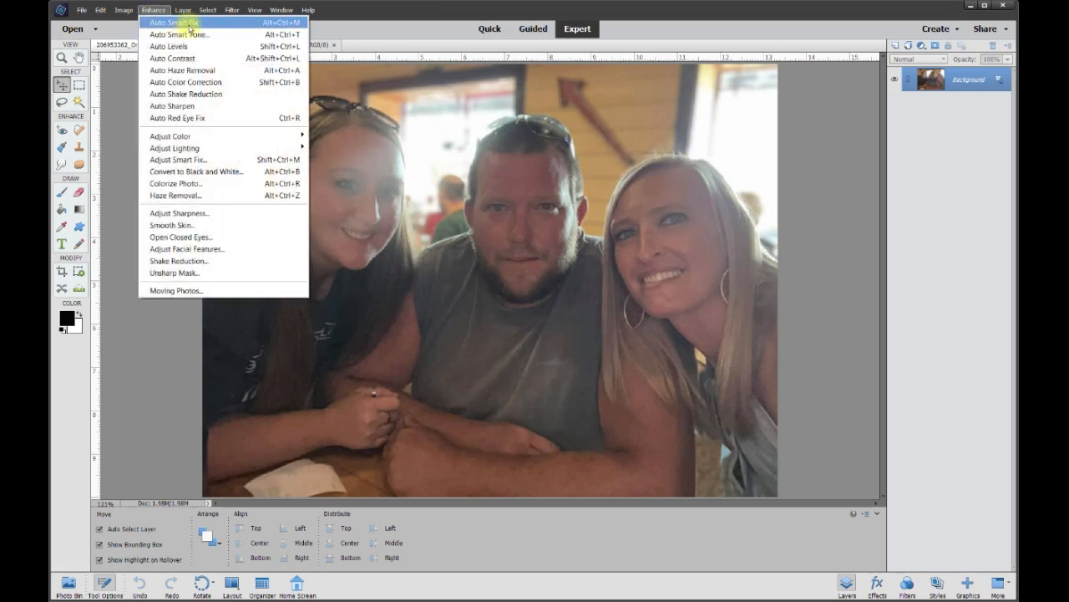
left_click(189, 28)
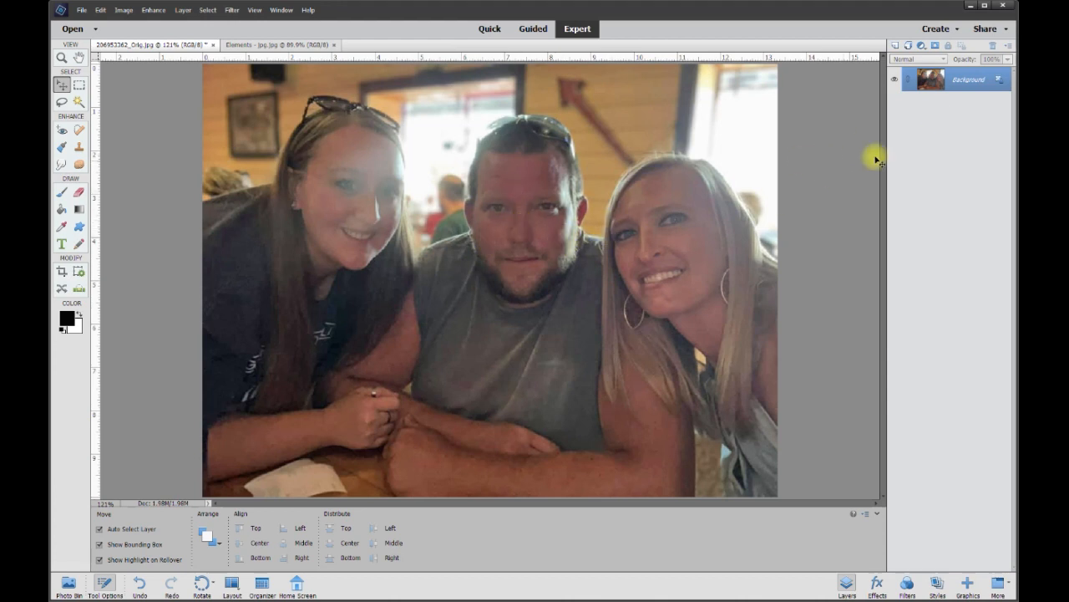
left_click(1002, 83)
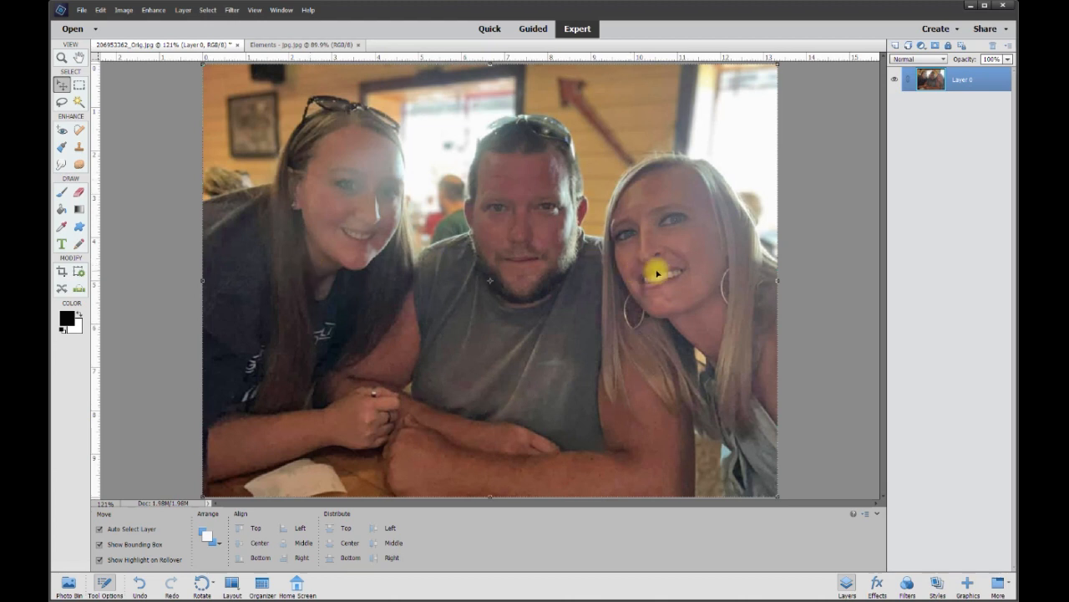
Duplicate Layer 0, keep the copy selected and hide the original layer
right_click(962, 84)
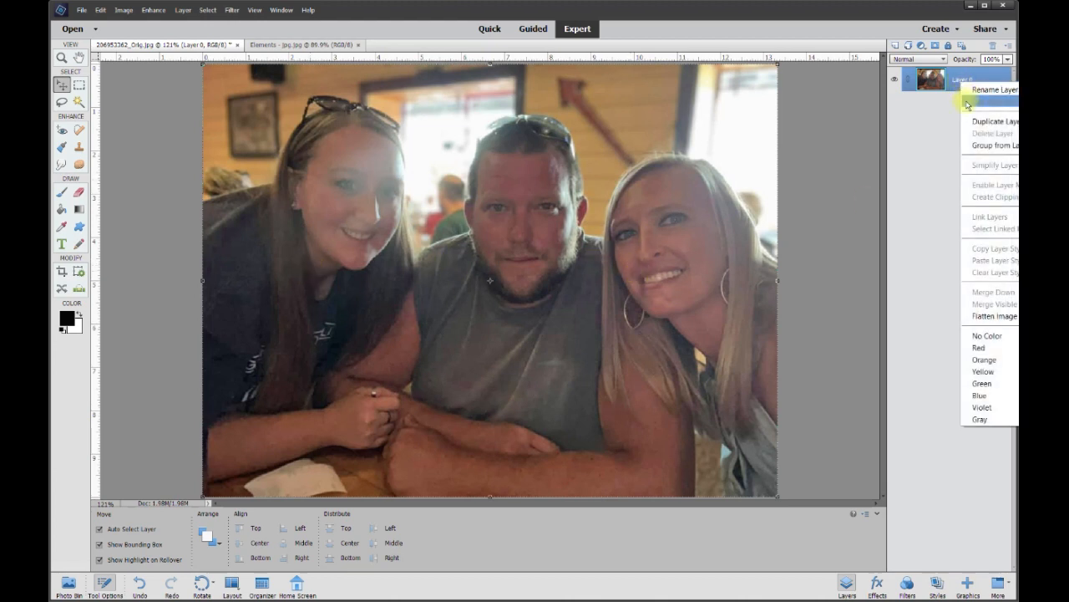
left_click(979, 122)
left_click(742, 128)
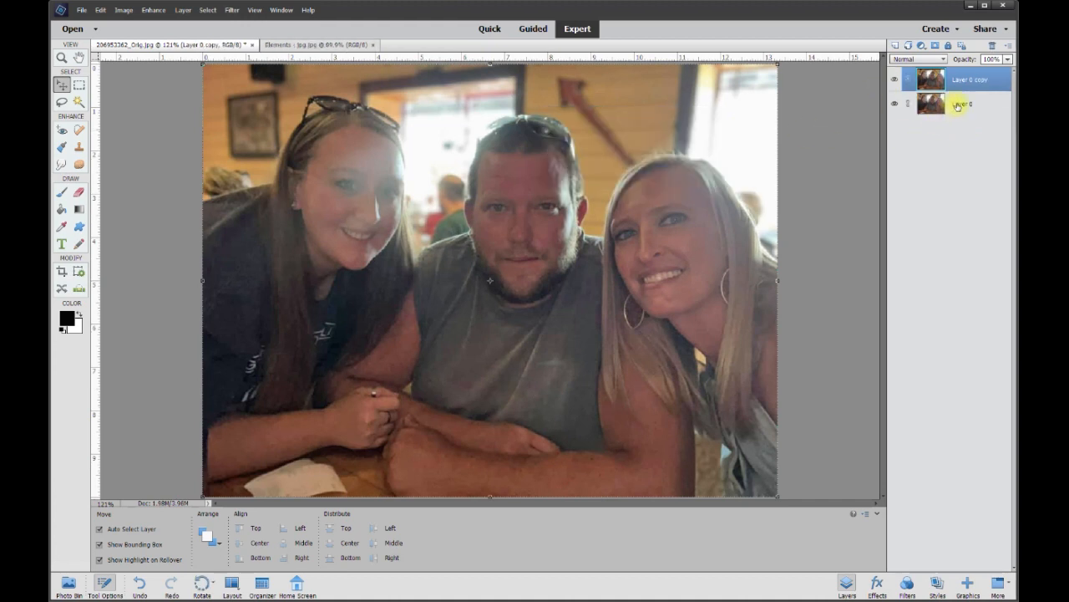
left_click(958, 106)
left_click(956, 83)
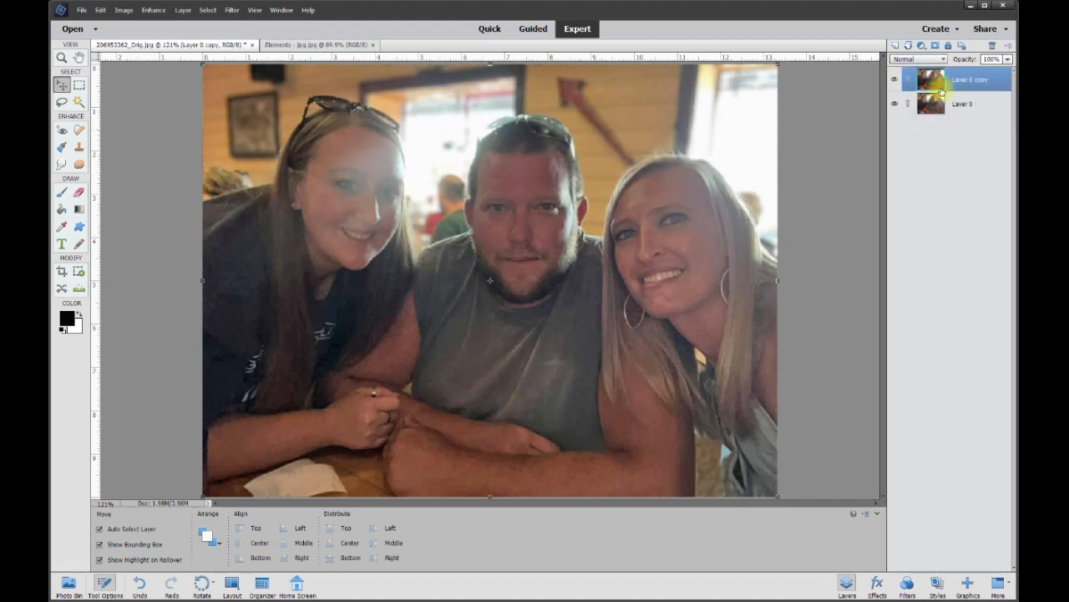
left_click(895, 105)
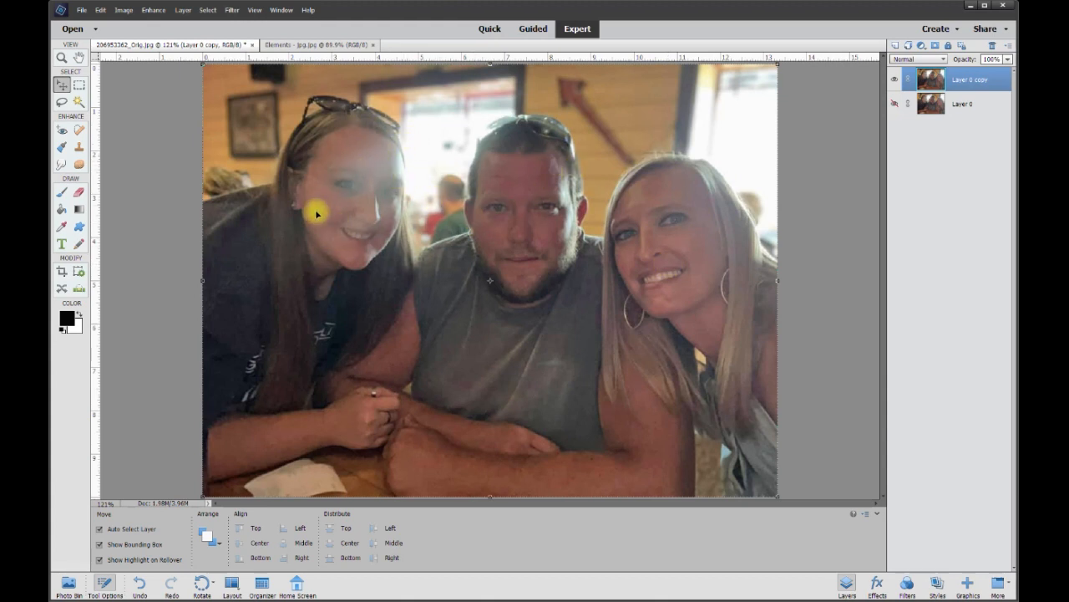
Adjust Brightness/Contrast on the Layer 0 copy to brightness -12 and contrast 62, comparing with and without the preview before applying
left_click(154, 10)
mouse_move(180, 147)
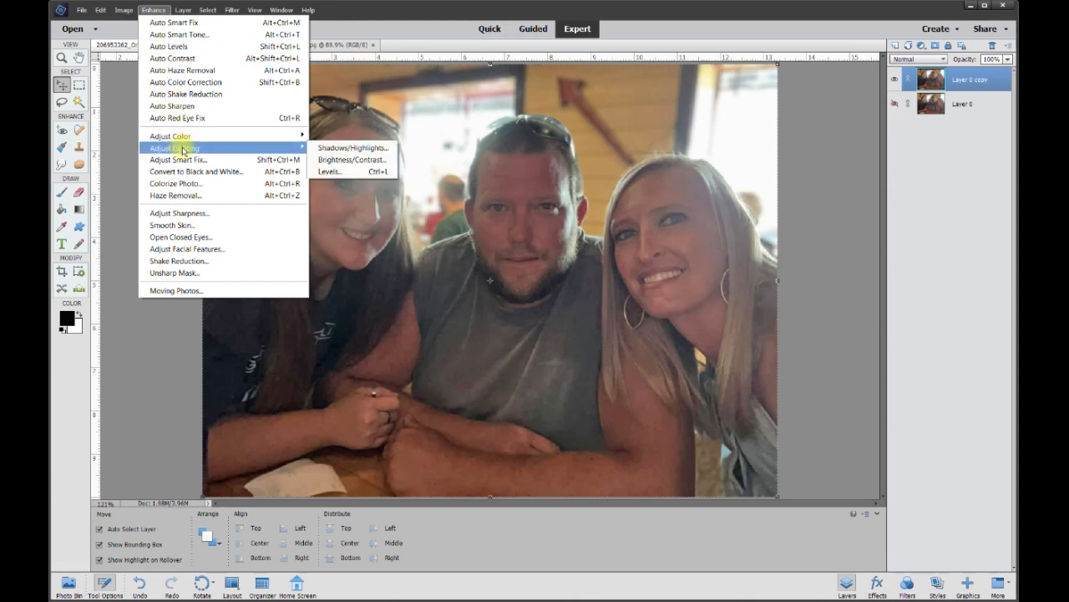
left_click(330, 161)
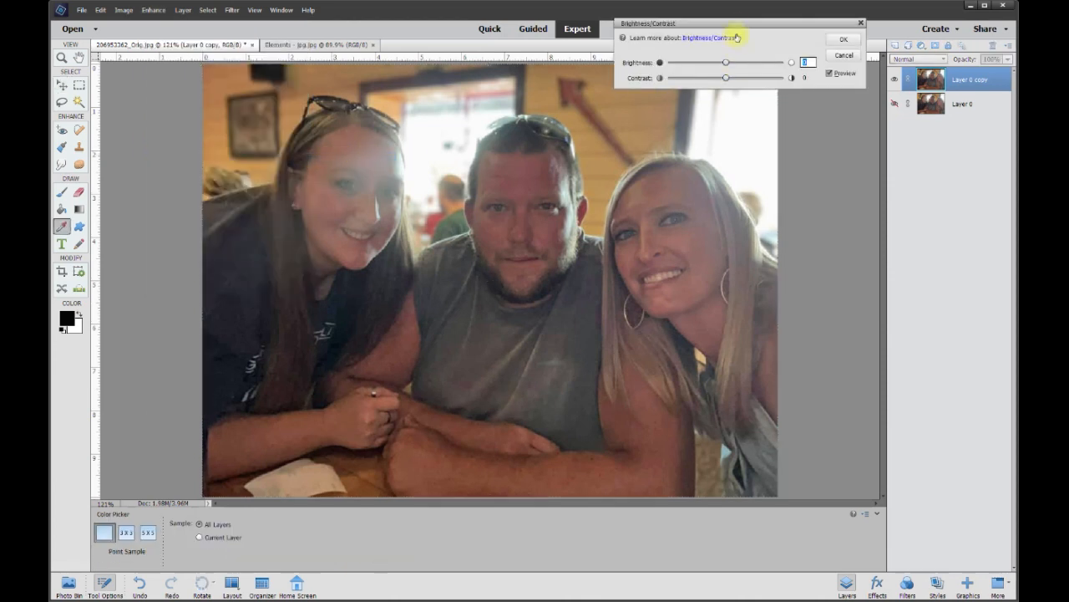
left_click_drag(738, 29, 725, 90)
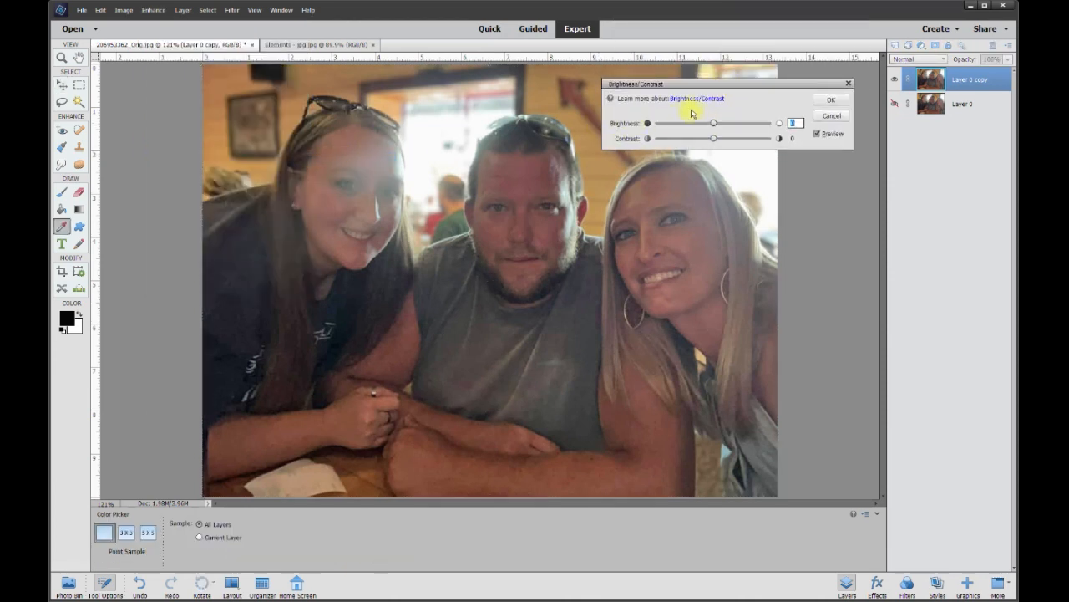
left_click_drag(712, 125, 707, 125)
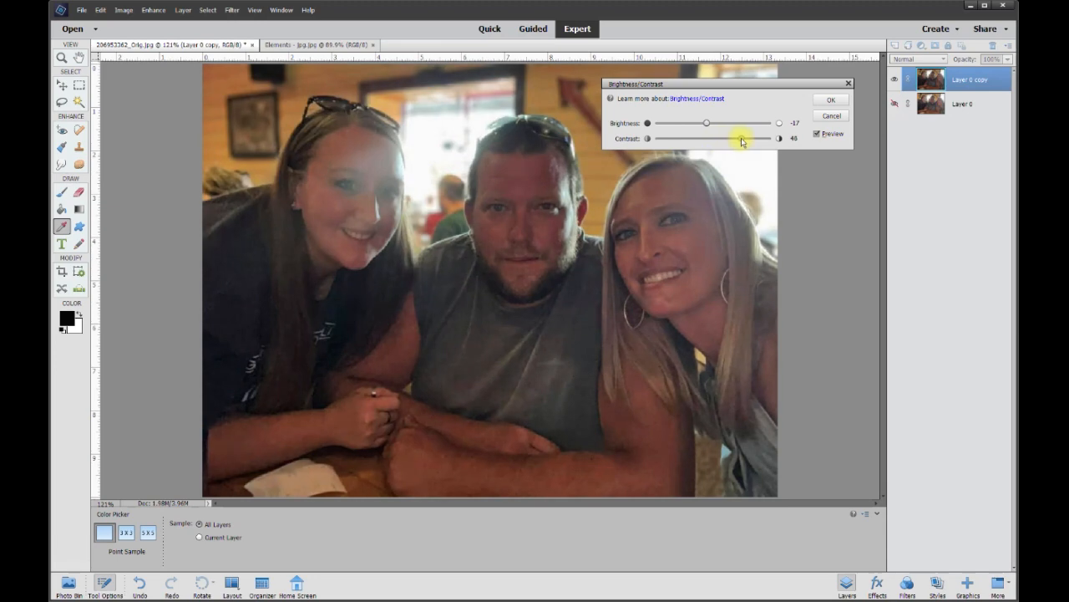
mouse_move(748, 140)
left_mouse_down()
mouse_move(671, 137)
mouse_move(730, 137)
mouse_move(736, 144)
mouse_move(678, 139)
mouse_move(733, 147)
left_mouse_up()
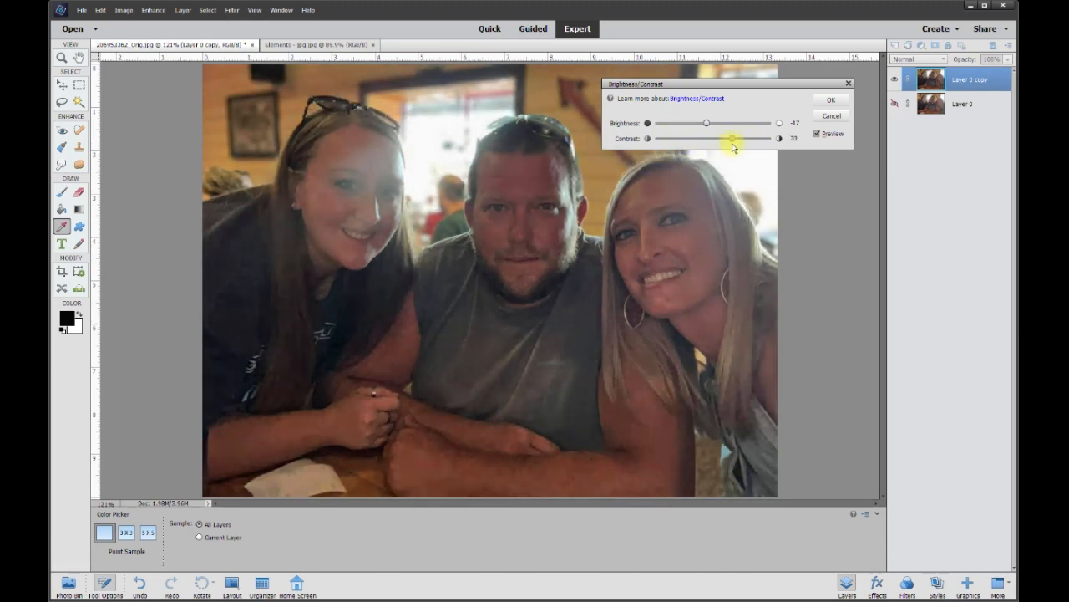
left_click_drag(747, 147, 719, 145)
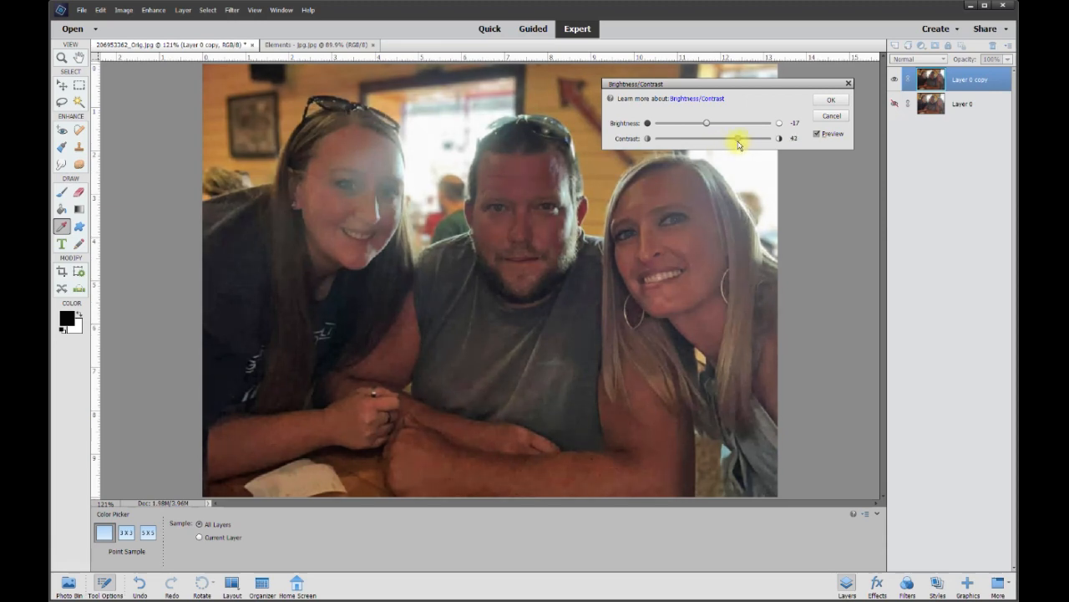
mouse_move(706, 126)
left_mouse_down()
mouse_move(691, 121)
mouse_move(706, 121)
left_mouse_up()
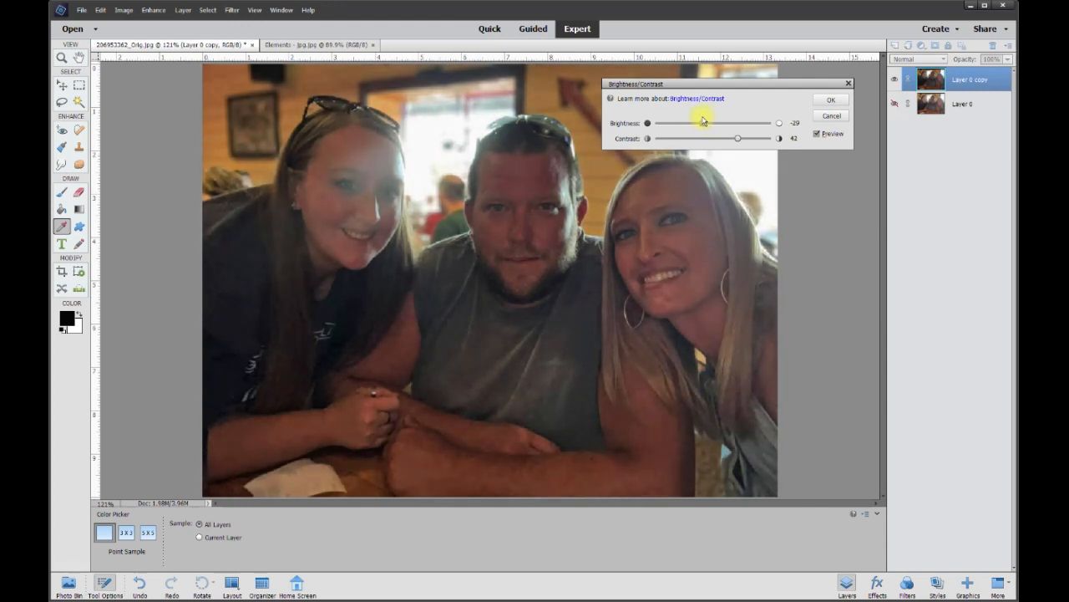
left_click_drag(738, 138, 733, 141)
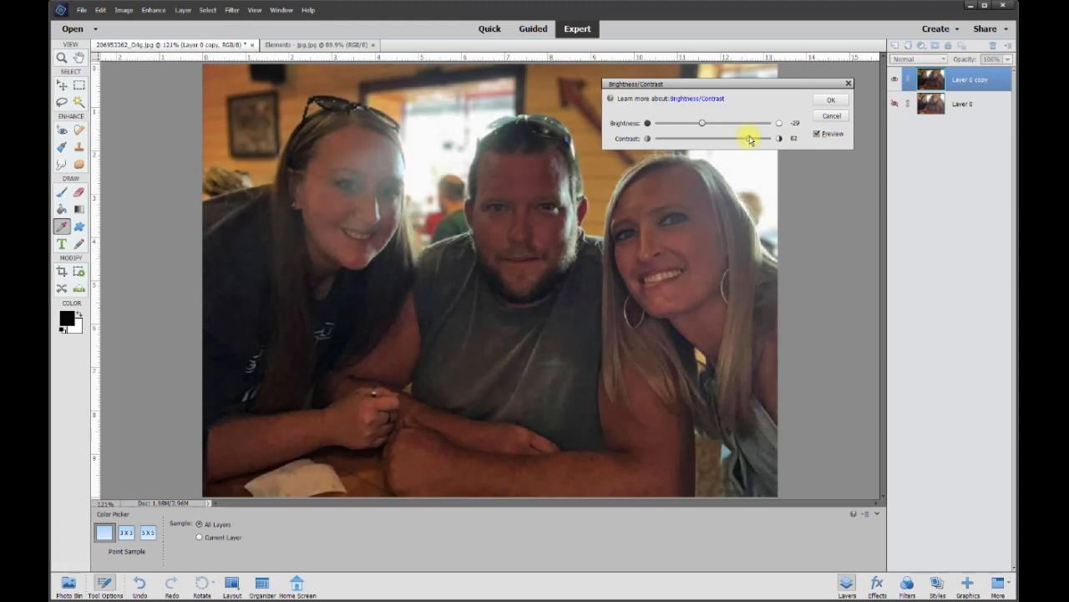
left_click_drag(702, 126, 710, 127)
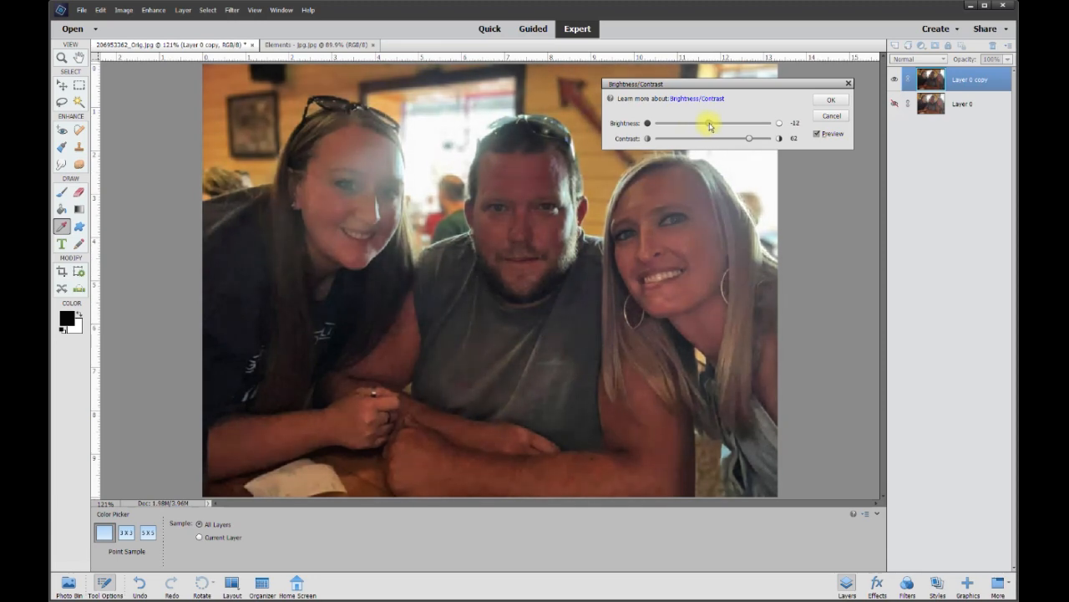
left_click(819, 134)
left_click(819, 135)
left_click(819, 134)
left_click(820, 134)
left_click(830, 100)
Reduce the saturation of the Layer 0 copy to -14 with Hue/Saturation
left_click(154, 10)
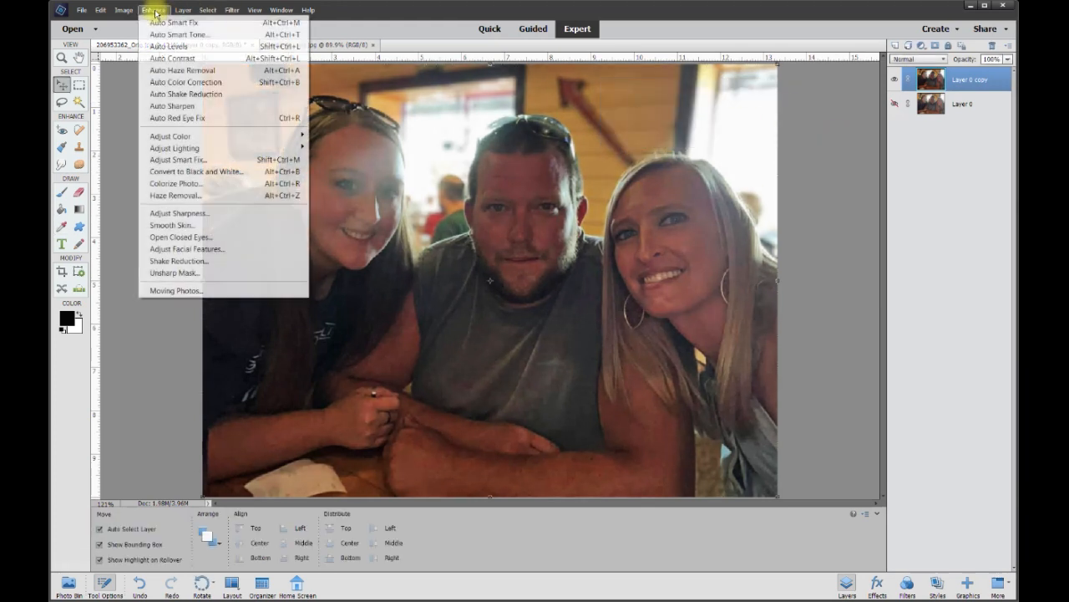
mouse_move(192, 135)
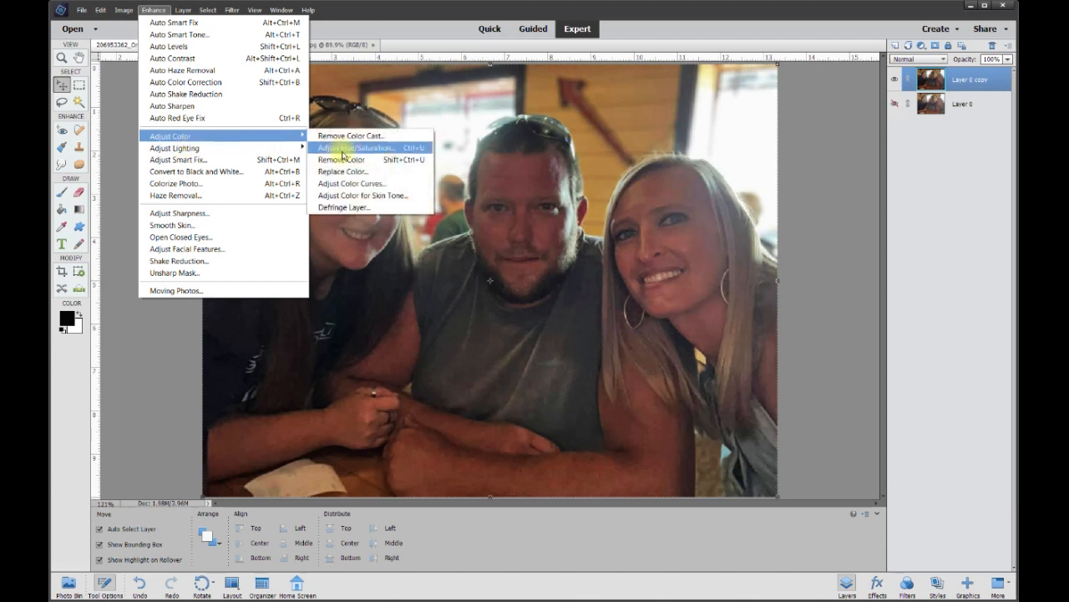
left_click(353, 147)
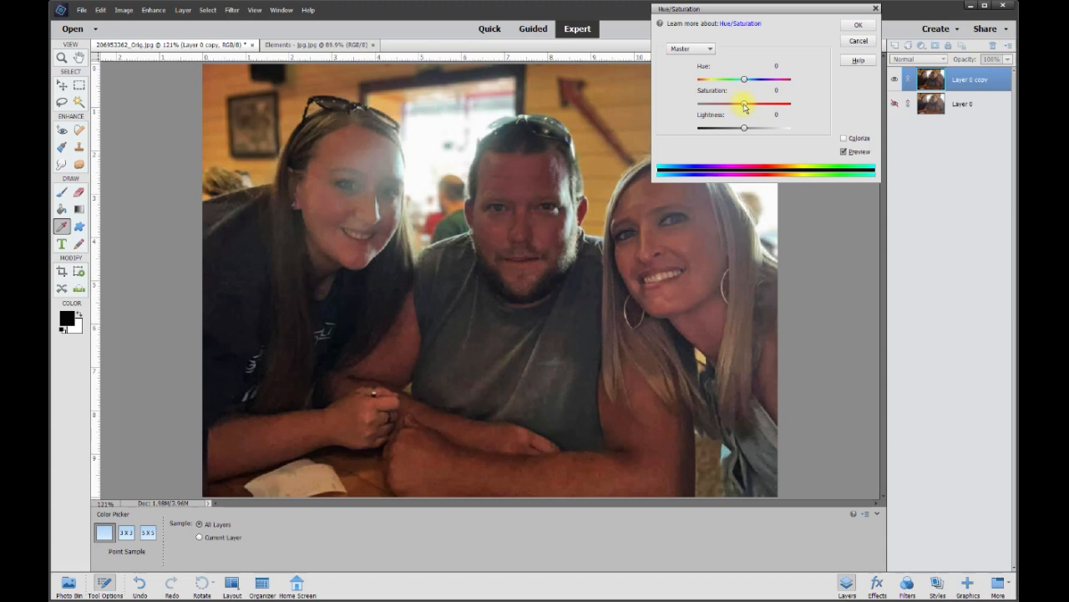
mouse_move(745, 104)
left_mouse_down()
mouse_move(707, 107)
mouse_move(807, 111)
mouse_move(749, 114)
left_mouse_up()
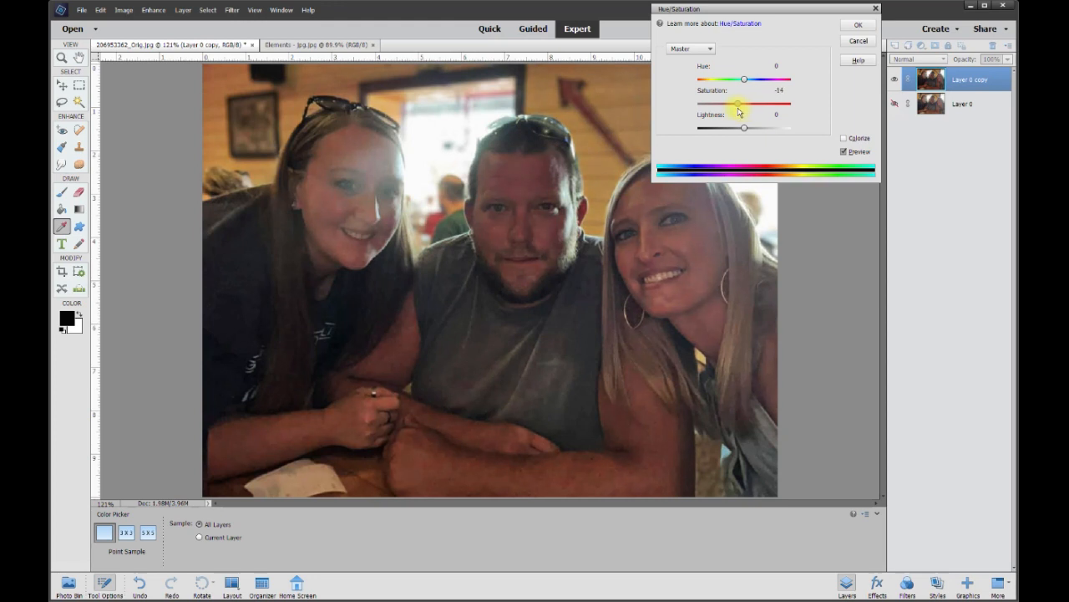
double_click(779, 89)
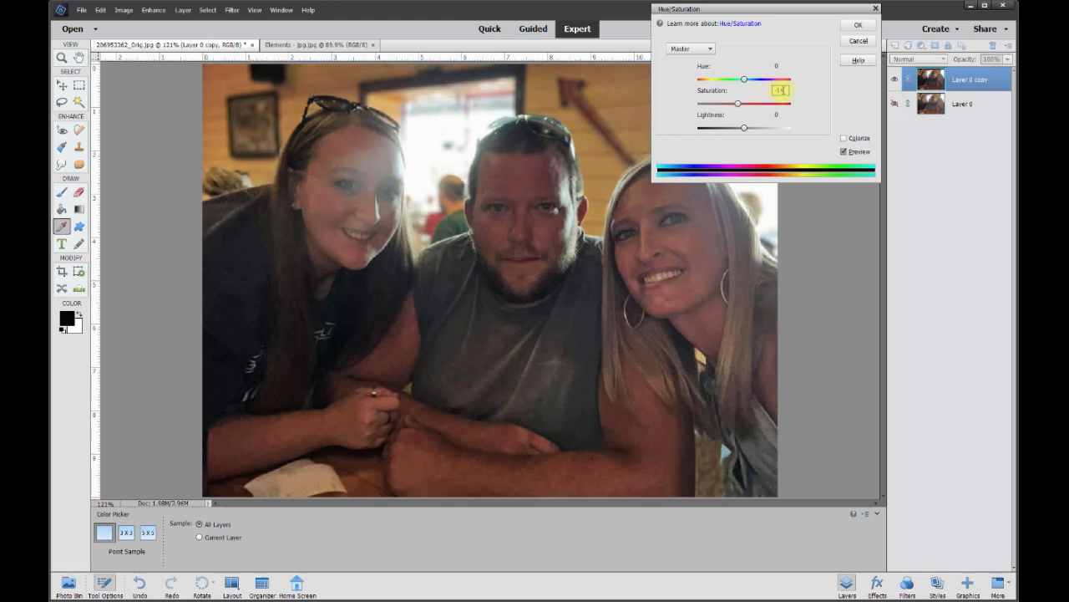
left_click(864, 29)
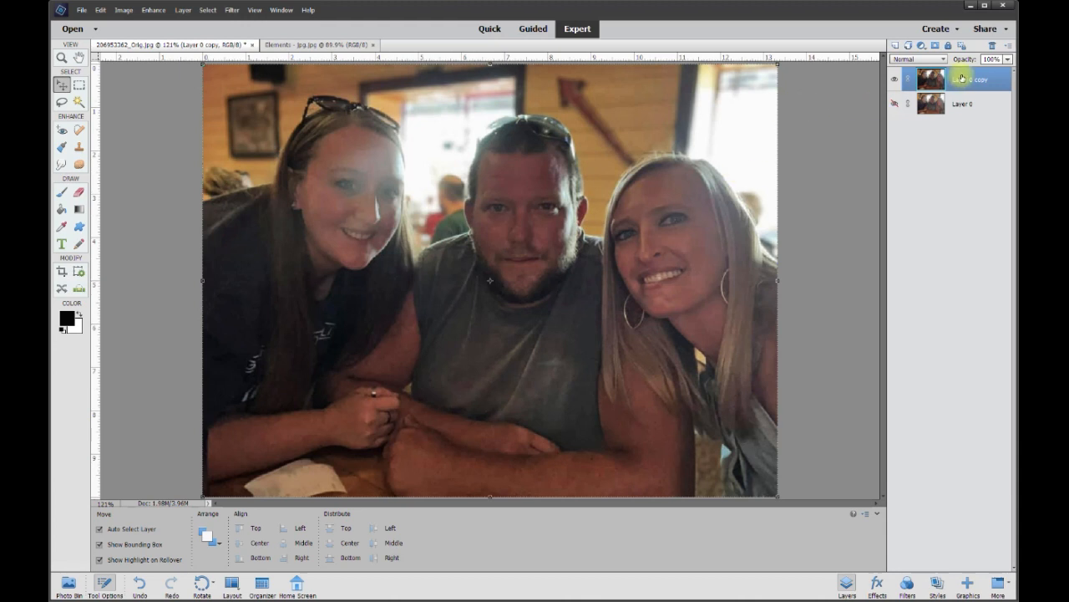
Move the Layer 0 copy beneath Layer 0 and make Layer 0 visible again
left_click_drag(962, 80, 967, 133)
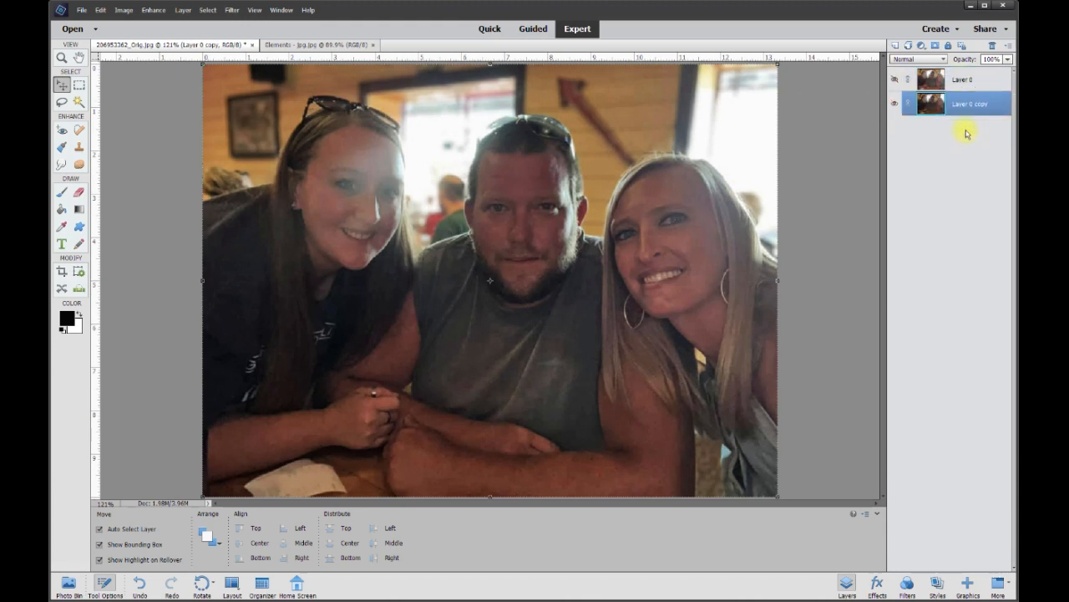
left_click(896, 80)
left_click(366, 223)
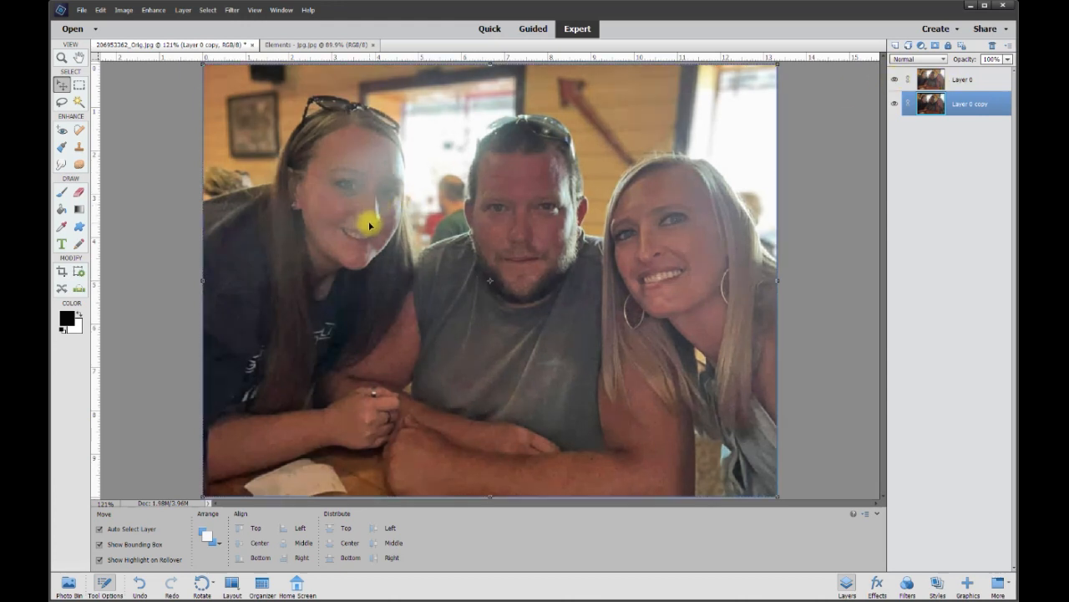
Erase the hazy face of the dark-shirted woman on Layer 0 with a soft eraser brush at 100% opacity
left_click(969, 80)
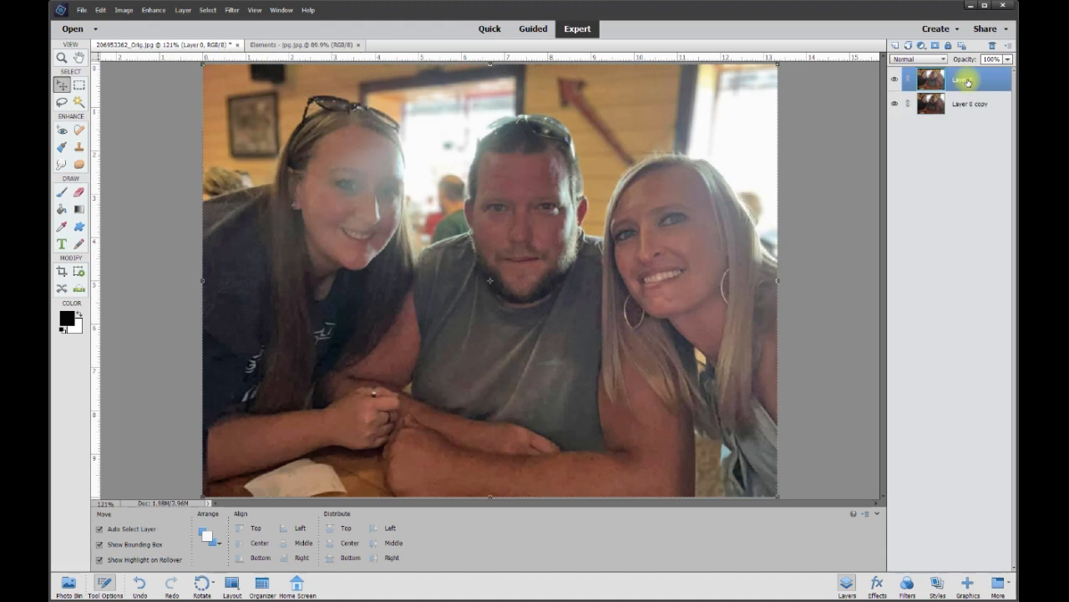
left_click(78, 193)
left_click_drag(335, 219, 315, 225)
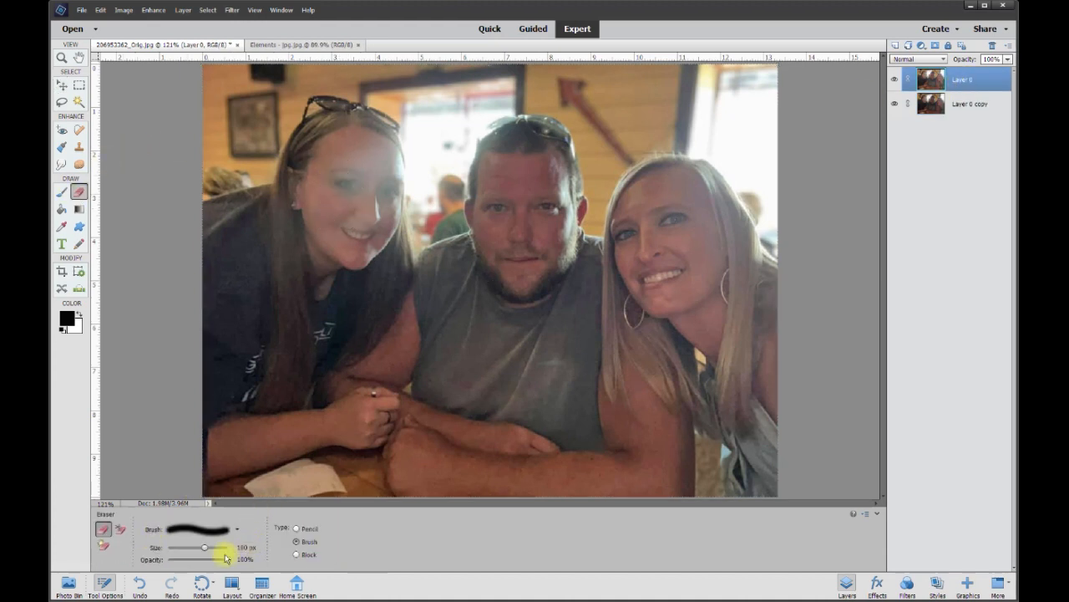
mouse_move(380, 176)
left_mouse_down()
mouse_move(326, 213)
mouse_move(353, 223)
mouse_move(359, 194)
mouse_move(348, 209)
mouse_move(339, 204)
mouse_move(328, 150)
mouse_move(383, 174)
mouse_move(352, 206)
mouse_move(354, 147)
mouse_move(356, 162)
mouse_move(360, 149)
mouse_move(342, 151)
mouse_move(323, 180)
mouse_move(354, 244)
mouse_move(378, 209)
mouse_move(383, 171)
mouse_move(354, 148)
mouse_move(337, 176)
mouse_move(366, 182)
mouse_move(342, 175)
mouse_move(376, 164)
mouse_move(366, 154)
mouse_move(343, 153)
mouse_move(323, 177)
mouse_move(348, 244)
mouse_move(364, 237)
mouse_move(377, 201)
mouse_move(368, 157)
mouse_move(350, 151)
mouse_move(568, 242)
mouse_move(451, 325)
mouse_move(321, 225)
mouse_move(378, 204)
left_mouse_up()
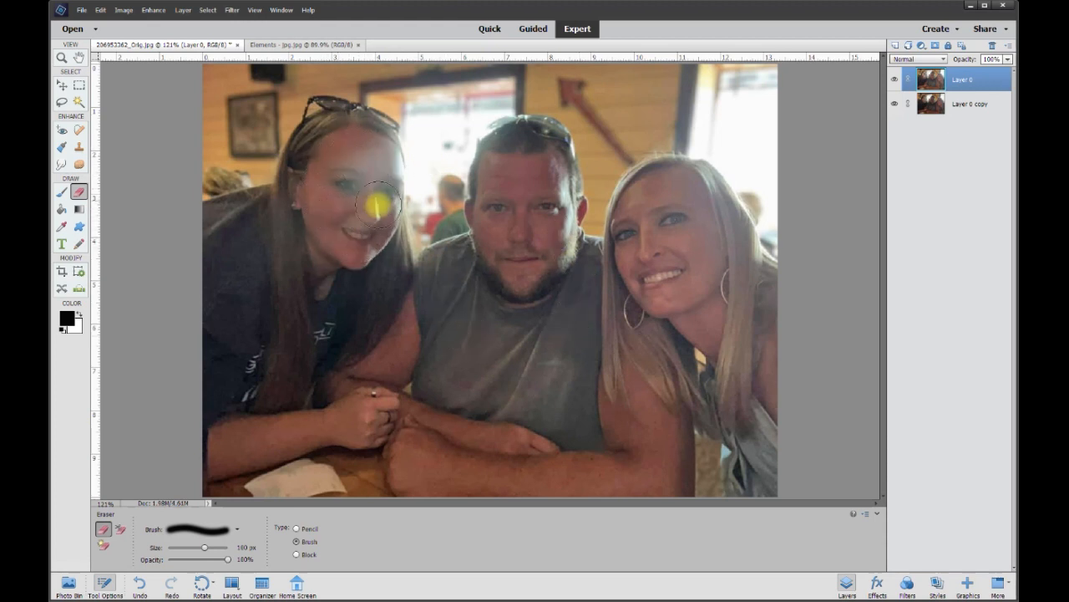
Toggle the visibility of the Layer 0 copy to inspect the erased face area, leaving the layer shown
left_click(893, 105)
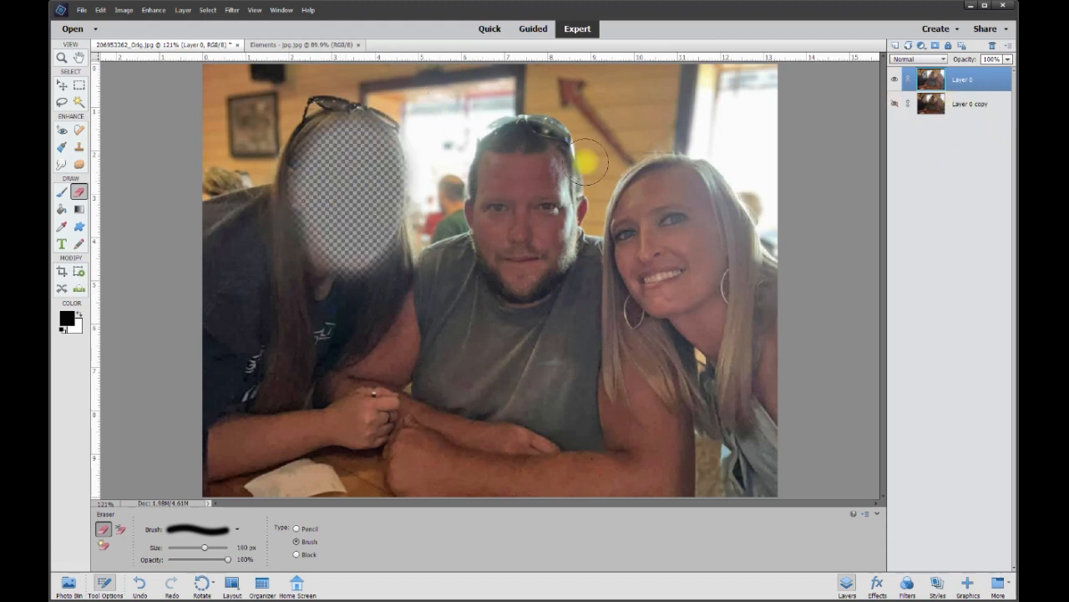
left_click(894, 105)
left_click(894, 105)
left_click(894, 105)
Adjust Brightness/Contrast on the Layer 0 copy to brightness -20 and contrast -3
left_click(976, 111)
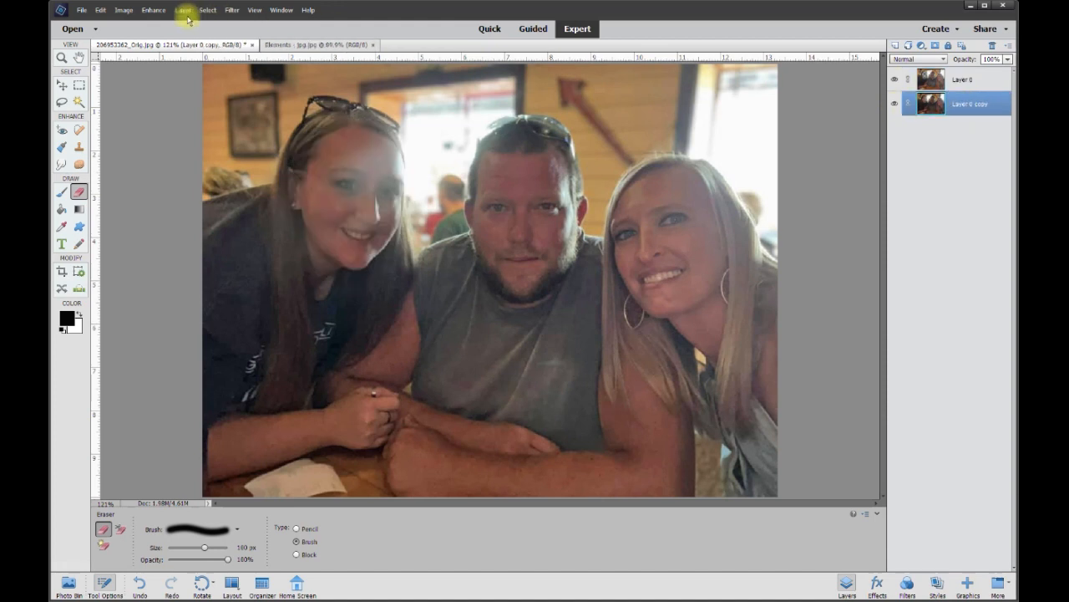
left_click(155, 10)
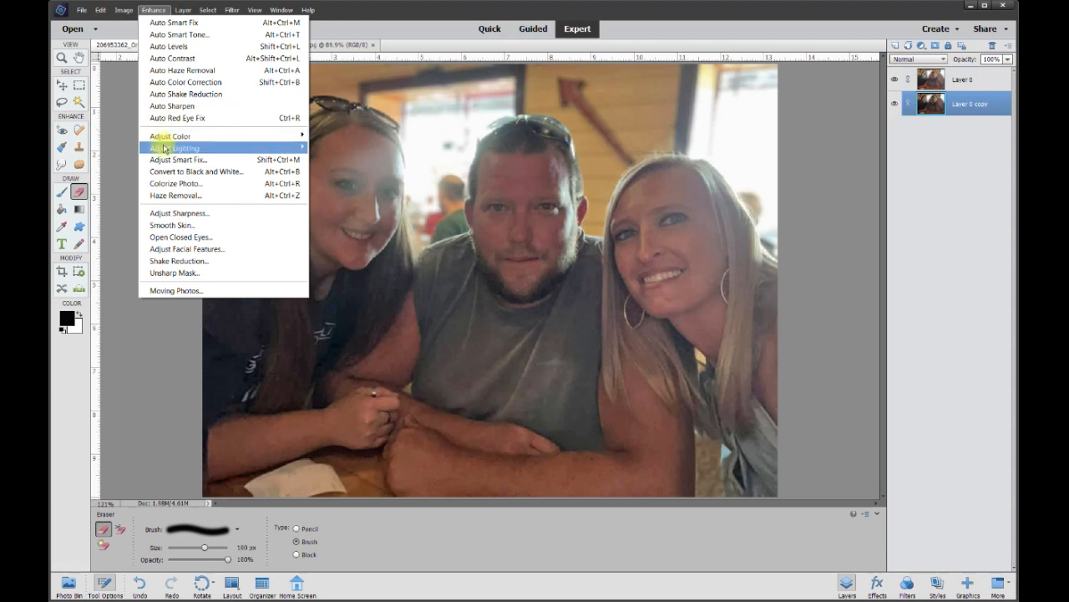
mouse_move(250, 148)
left_click(338, 159)
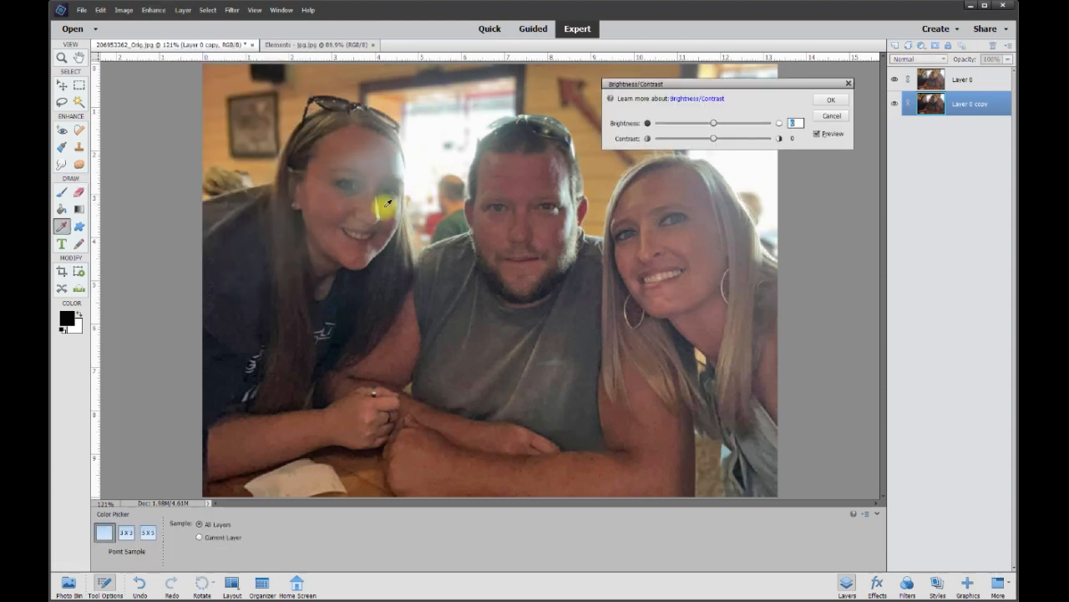
mouse_move(716, 126)
left_mouse_down()
mouse_move(668, 119)
mouse_move(759, 131)
mouse_move(664, 135)
mouse_move(728, 129)
mouse_move(714, 136)
left_mouse_up()
mouse_move(714, 135)
left_mouse_down()
mouse_move(723, 143)
mouse_move(693, 139)
mouse_move(708, 138)
left_mouse_up()
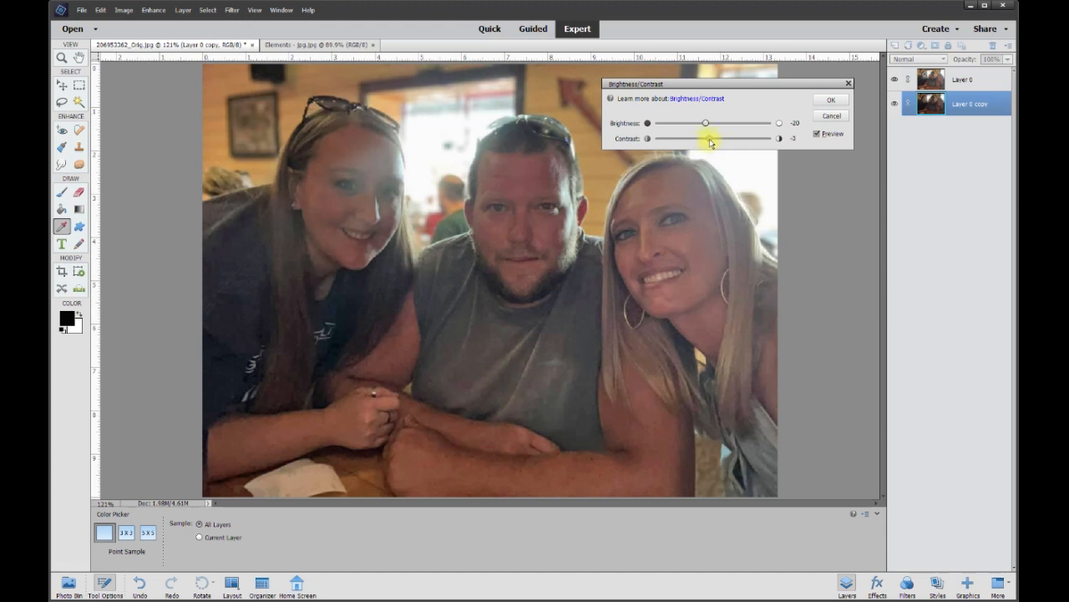
left_click(831, 101)
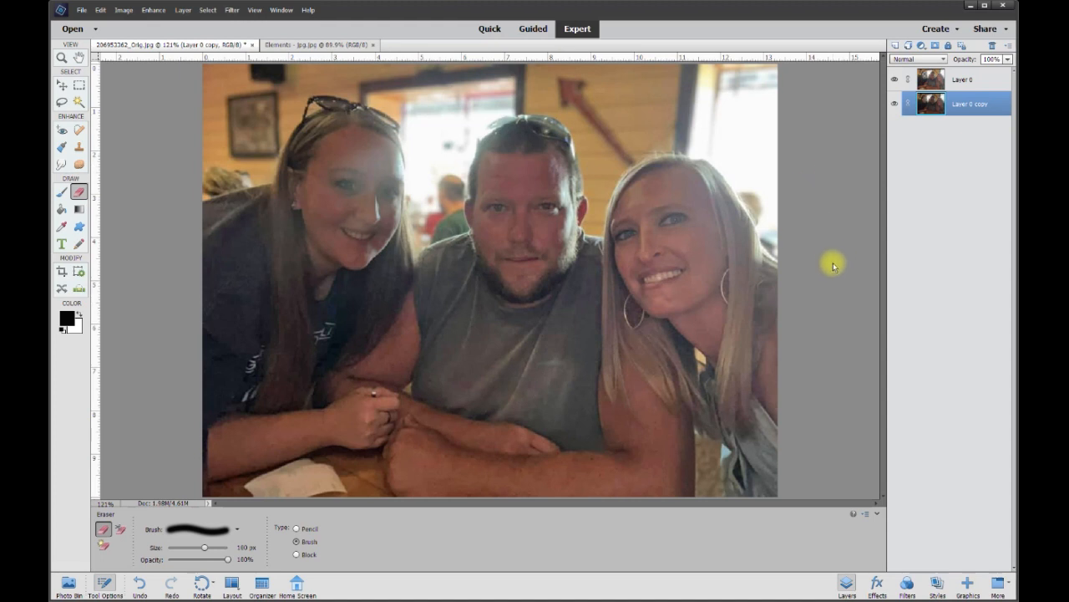